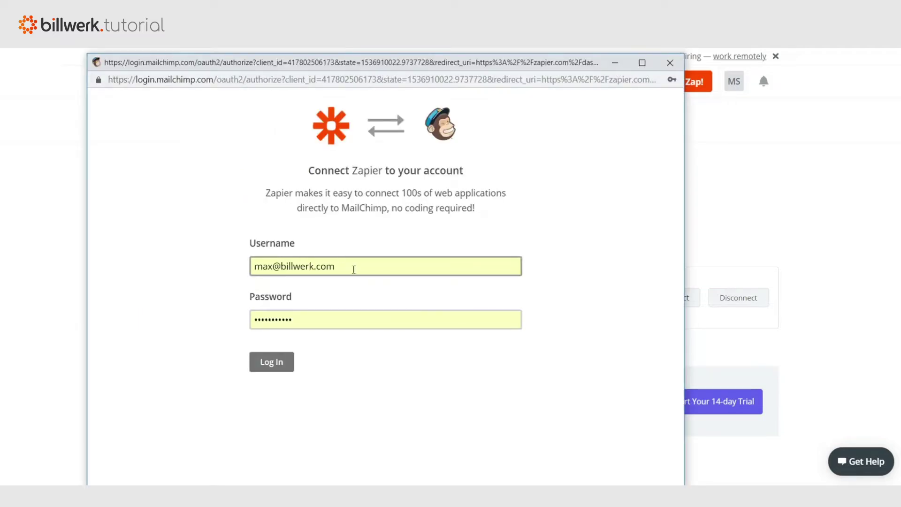
Log in to MailChimp with the saved credentials to connect it to Zapier
{"action": "left_click", "coordinate": [352, 269]}
{"action": "left_click", "coordinate": [138, 308]}
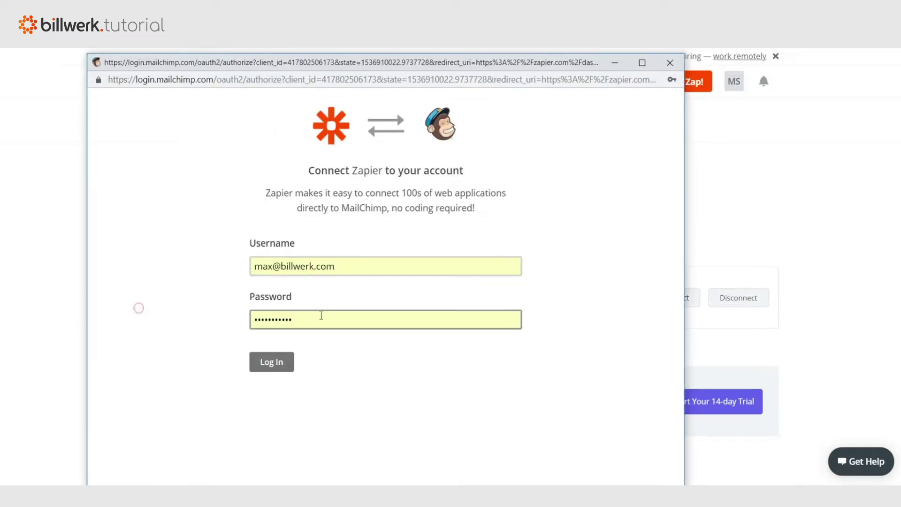
{"action": "left_click", "coordinate": [320, 315]}
{"action": "left_click", "coordinate": [164, 323]}
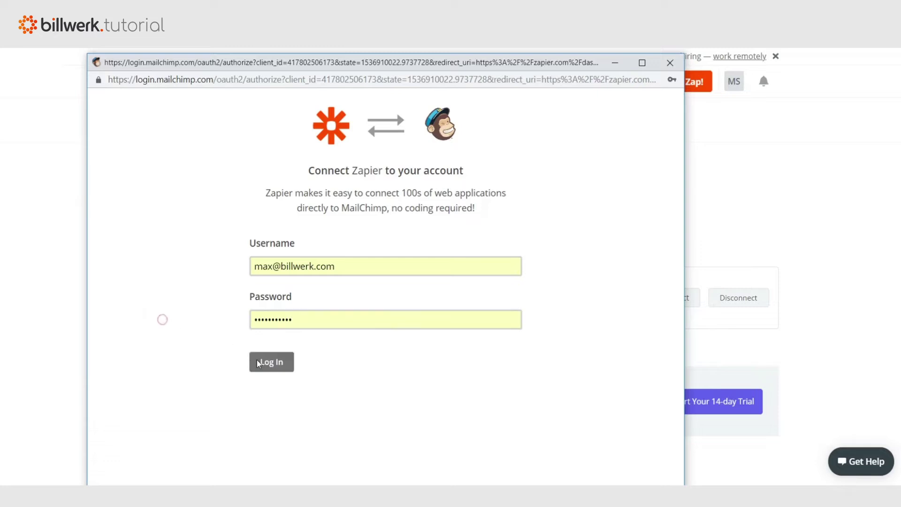
{"action": "left_click", "coordinate": [262, 362]}
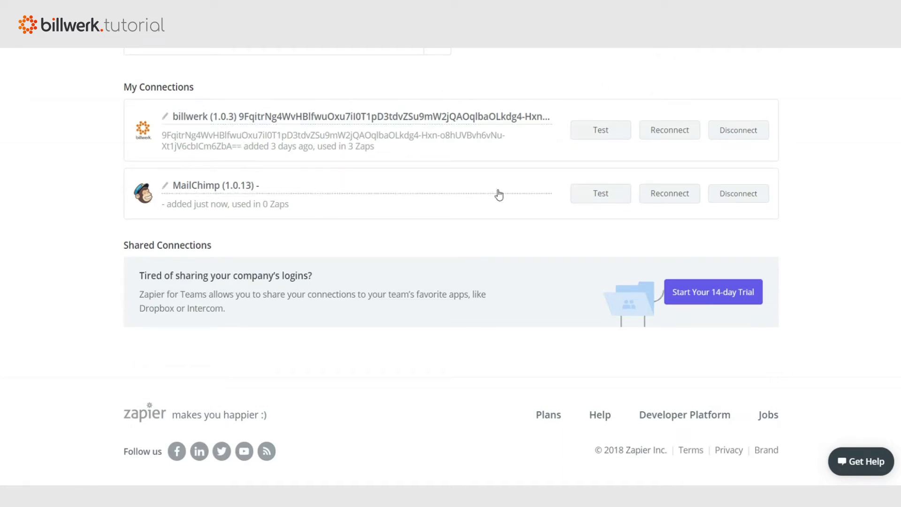
{"action": "scroll", "coordinate": [497, 194], "scroll_direction": "up", "scroll_amount": 4}
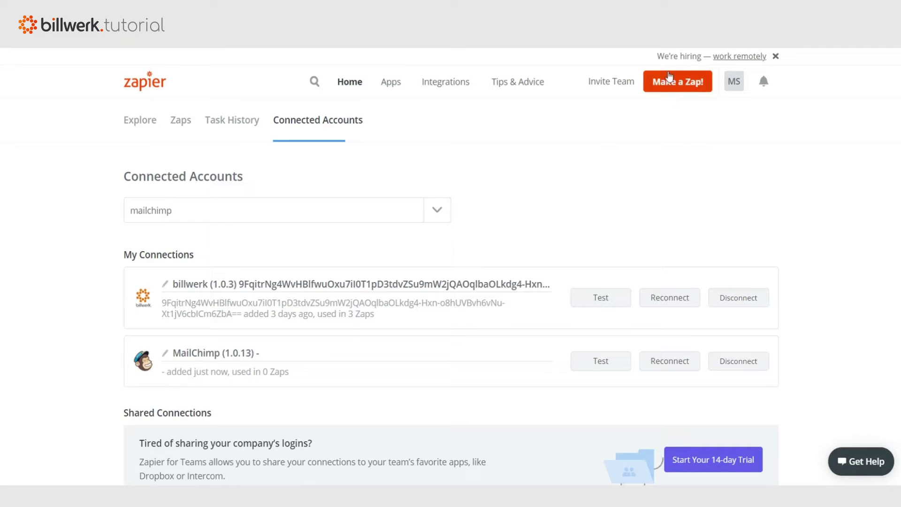
Start a new zap and name it 'Confirmation Email'
{"action": "left_click", "coordinate": [666, 84]}
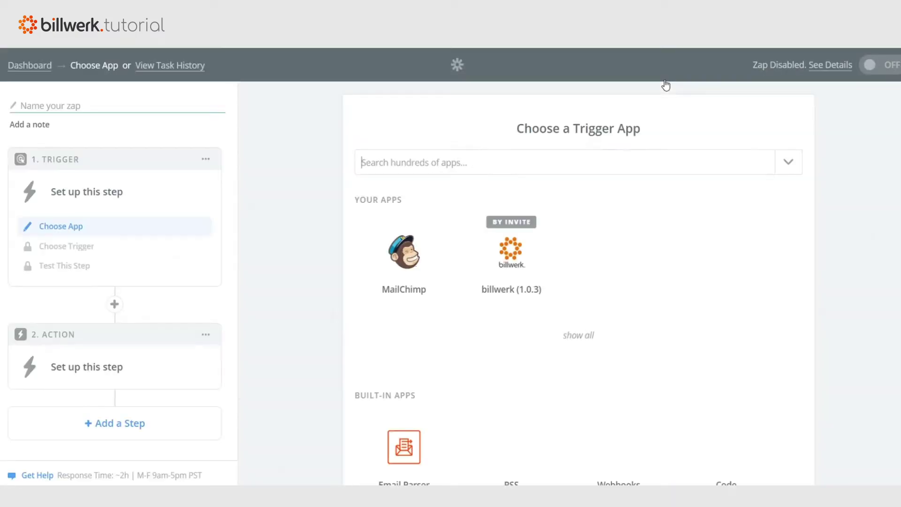
{"action": "left_click", "coordinate": [39, 109]}
{"action": "type", "text": "Confirmation Email"}
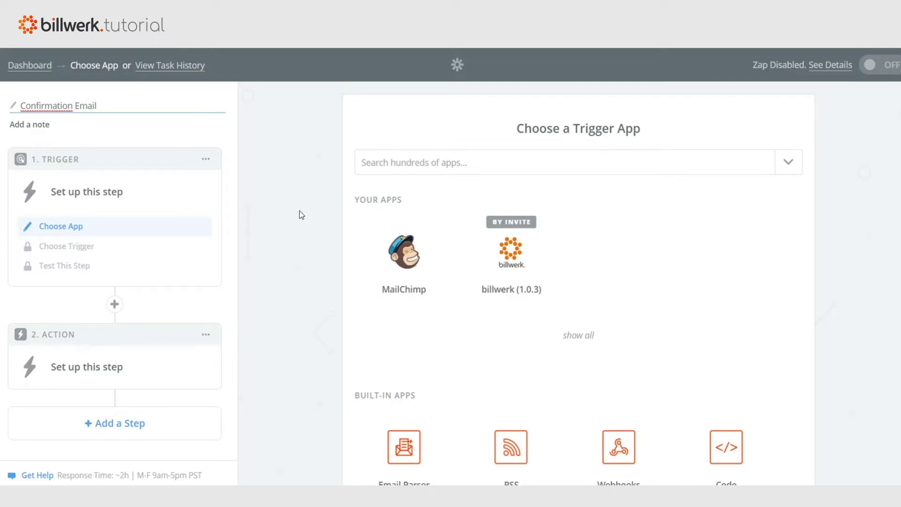
Set the trigger to billwerk Order Succeeded using the connected billwerk account
{"action": "left_click", "coordinate": [505, 265]}
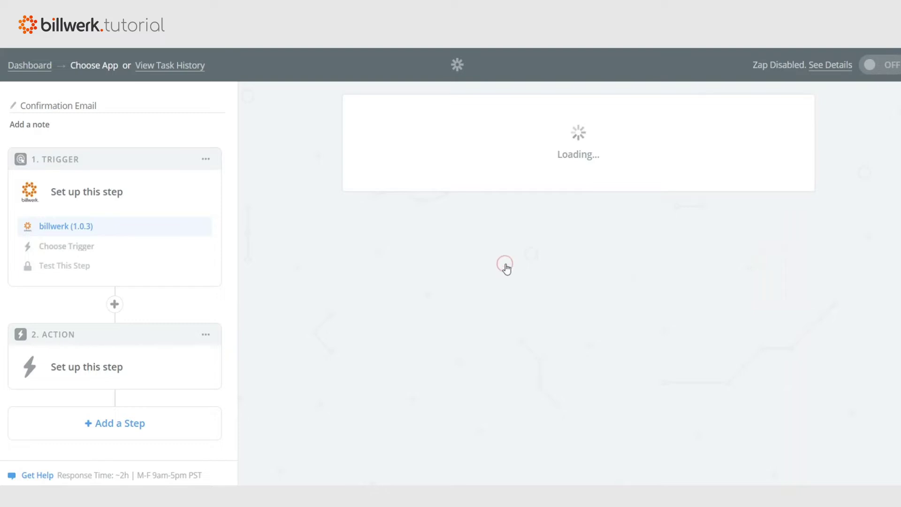
{"action": "left_click", "coordinate": [500, 296]}
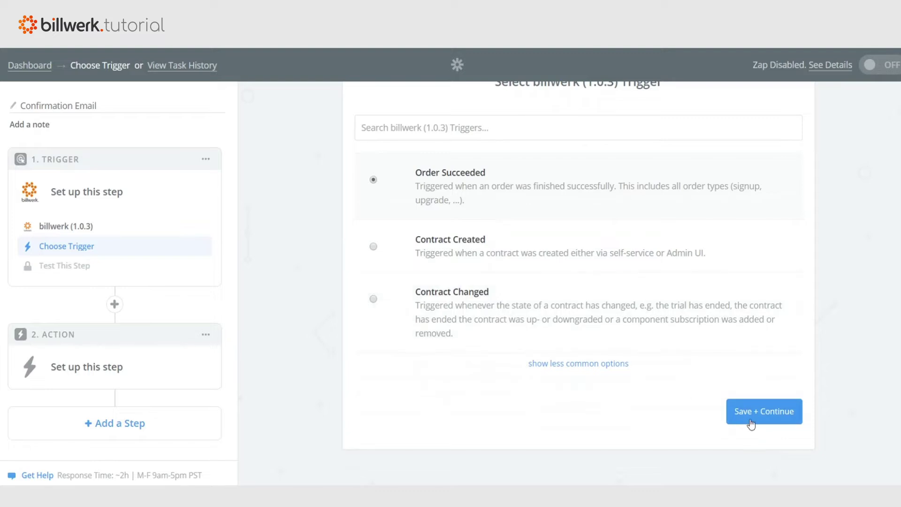
{"action": "left_click", "coordinate": [750, 422]}
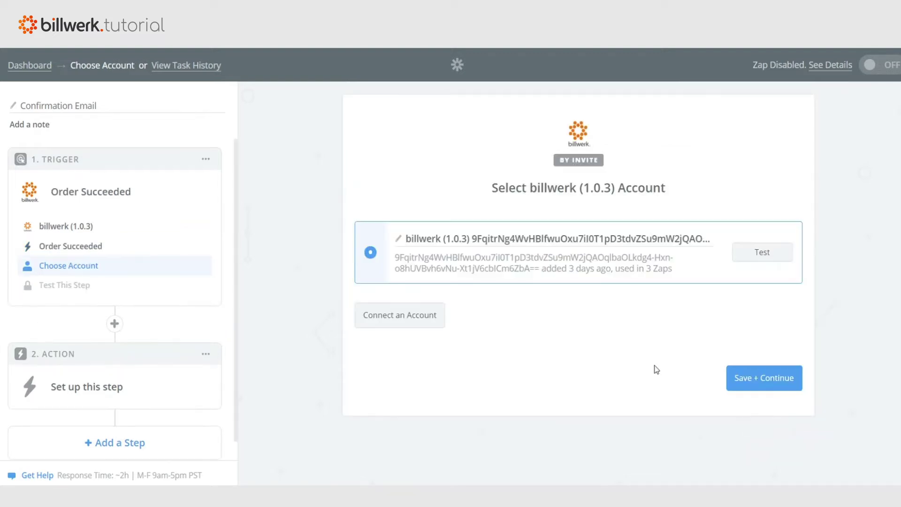
{"action": "left_click", "coordinate": [737, 379]}
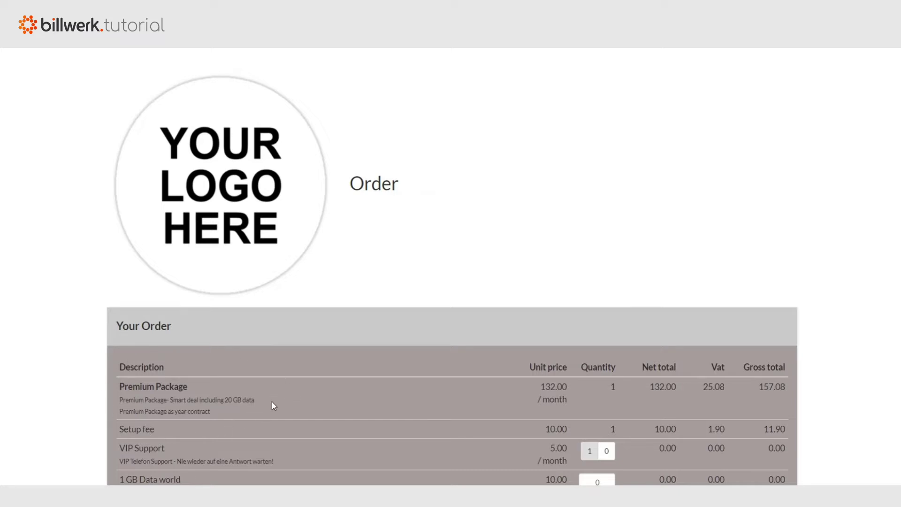
Fill in the customer's first name, last name and e-mail address on the order form
{"action": "scroll", "coordinate": [303, 383], "scroll_direction": "down", "scroll_amount": 10}
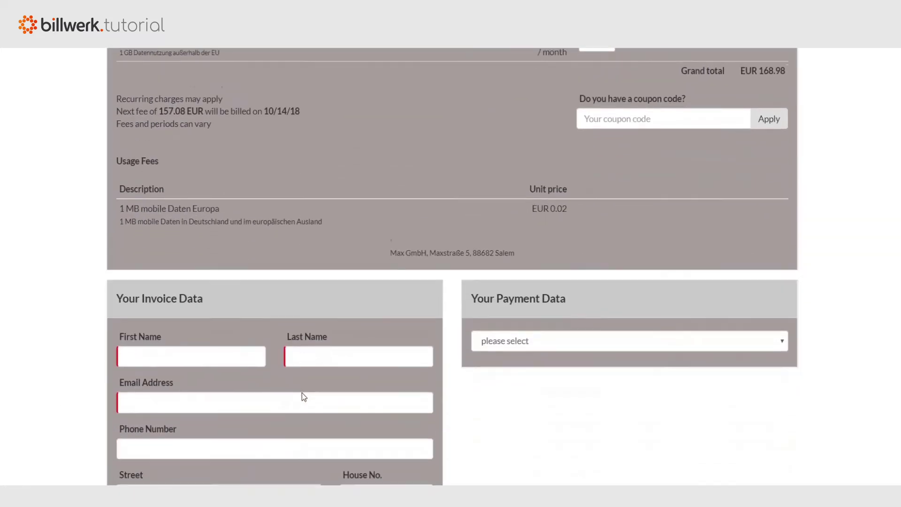
{"action": "scroll", "coordinate": [303, 396], "scroll_direction": "down", "scroll_amount": 3}
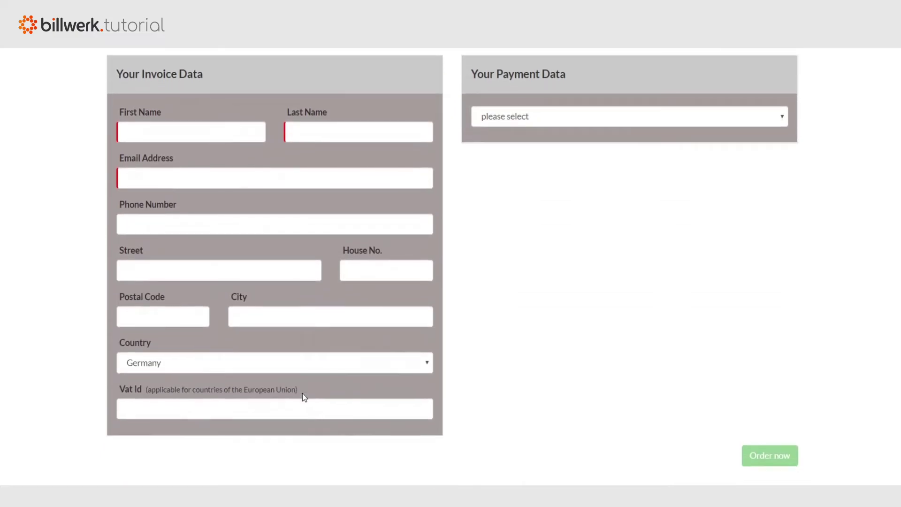
{"action": "left_click", "coordinate": [149, 132]}
{"action": "type", "text": "Max"}
{"action": "key", "text": "Tab"}
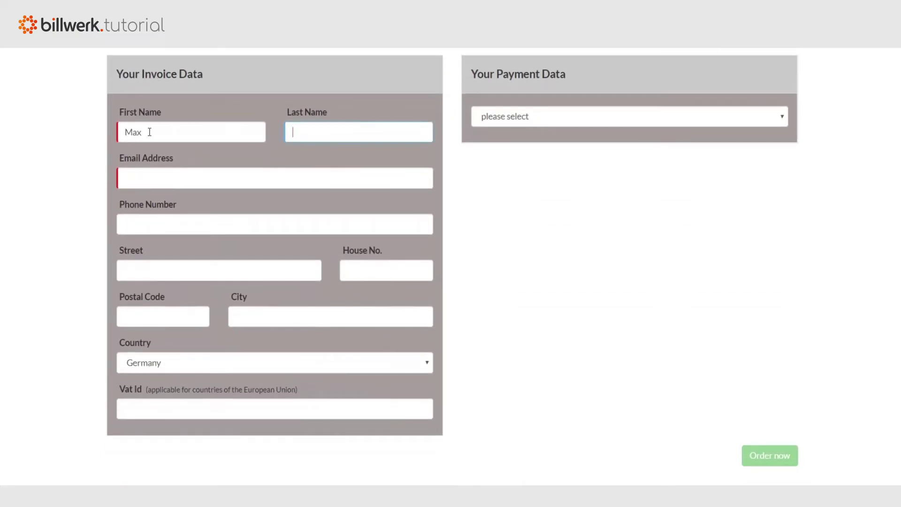
{"action": "type", "text": "Mustermann"}
{"action": "key", "text": "Tab"}
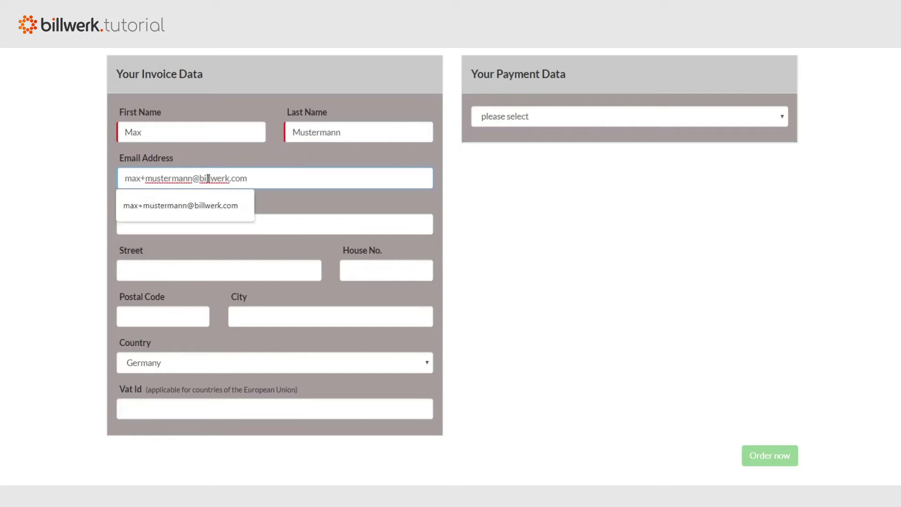
Choose On Account as the payment method and submit the test order
{"action": "left_click", "coordinate": [555, 119]}
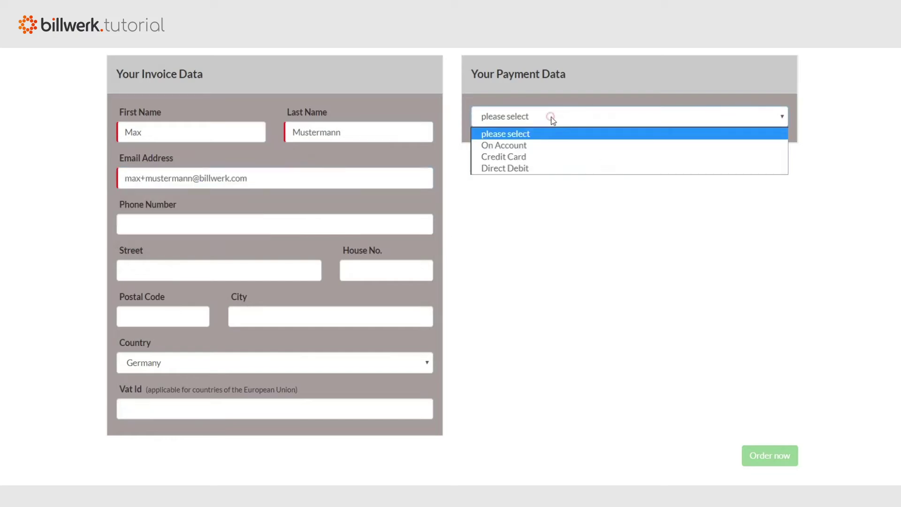
{"action": "left_click", "coordinate": [532, 147]}
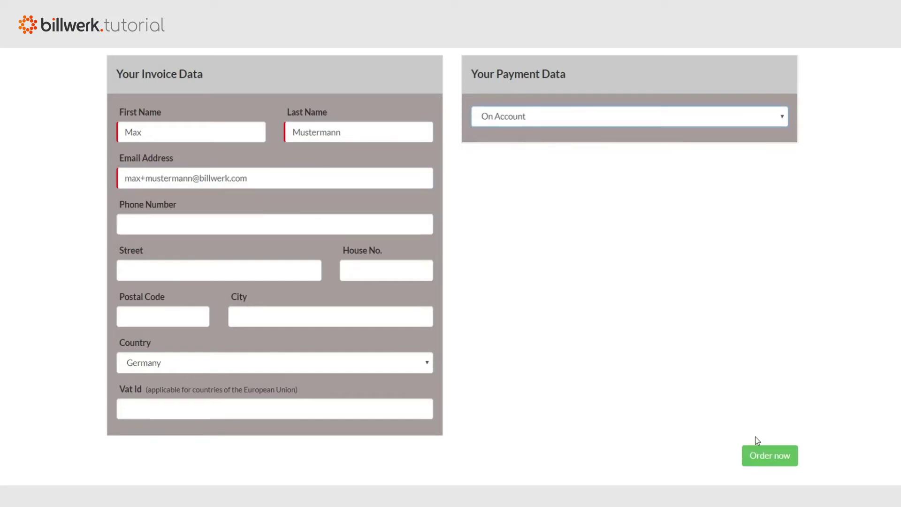
{"action": "left_click", "coordinate": [766, 459]}
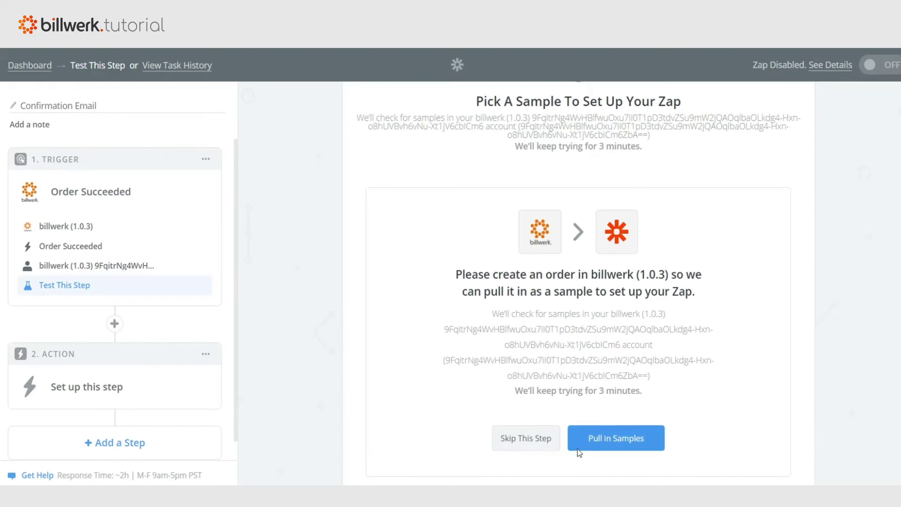
Pull in billwerk sample orders and continue with Order A
{"action": "left_click", "coordinate": [597, 446]}
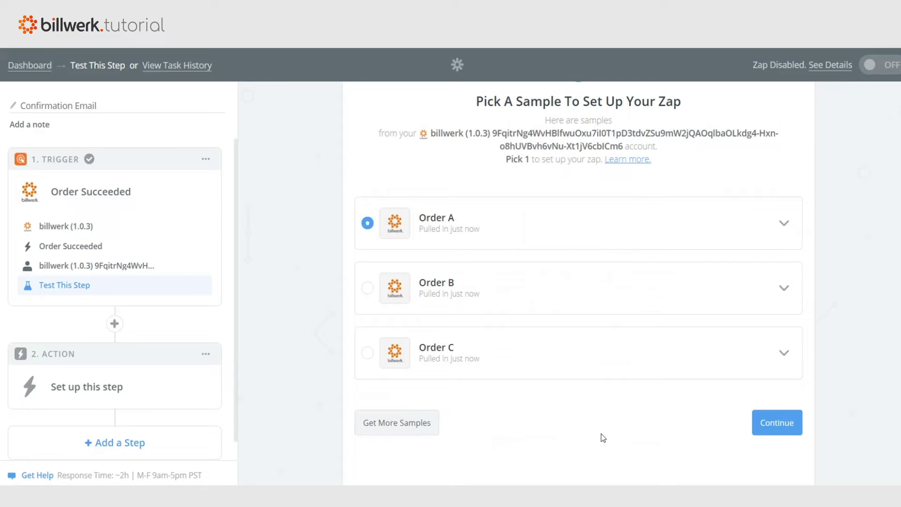
{"action": "left_click", "coordinate": [768, 425]}
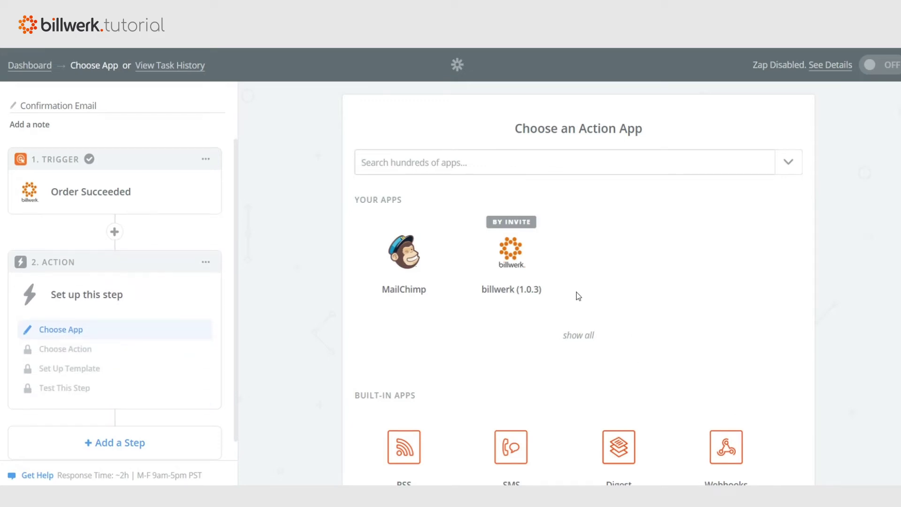
Add a billwerk Find Customer search using the connected billwerk account
{"action": "left_click", "coordinate": [505, 263]}
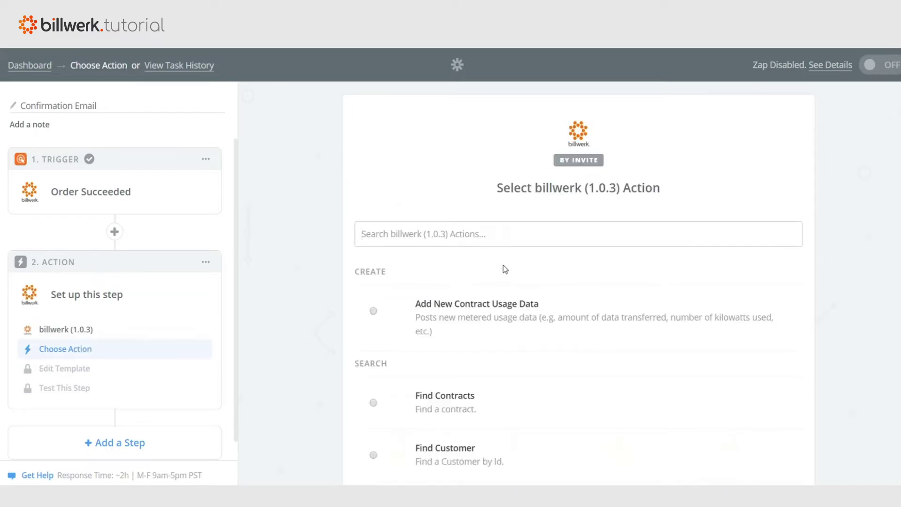
{"action": "scroll", "coordinate": [504, 266], "scroll_direction": "down", "scroll_amount": 1}
{"action": "scroll", "coordinate": [503, 283], "scroll_direction": "down", "scroll_amount": 1}
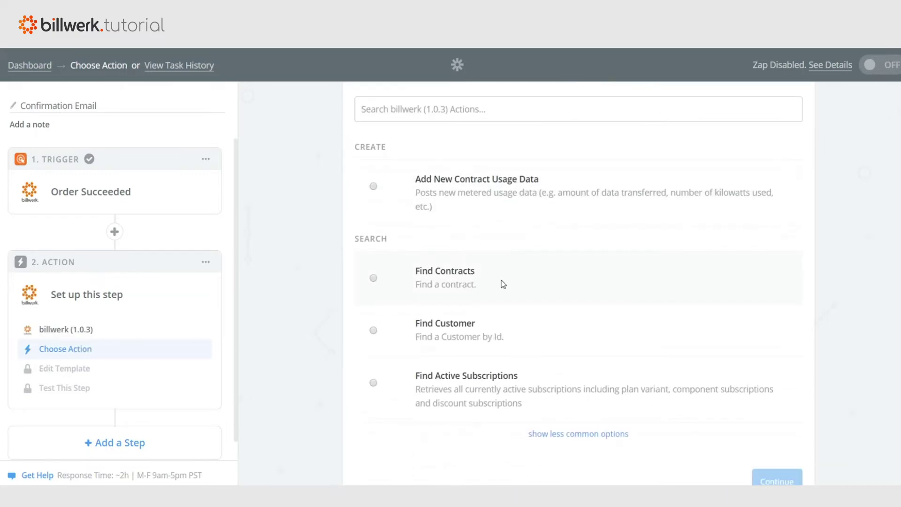
{"action": "left_click", "coordinate": [488, 334]}
{"action": "scroll", "coordinate": [512, 329], "scroll_direction": "down", "scroll_amount": 1}
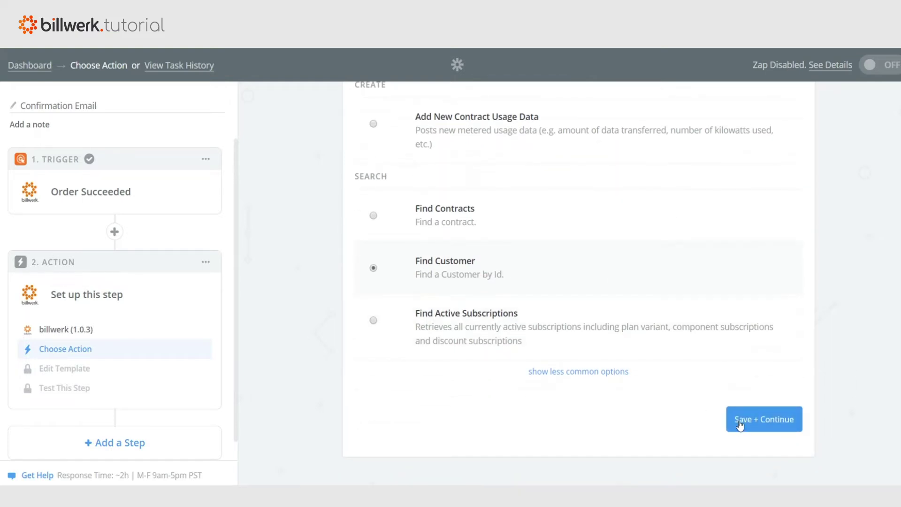
{"action": "left_click", "coordinate": [743, 421]}
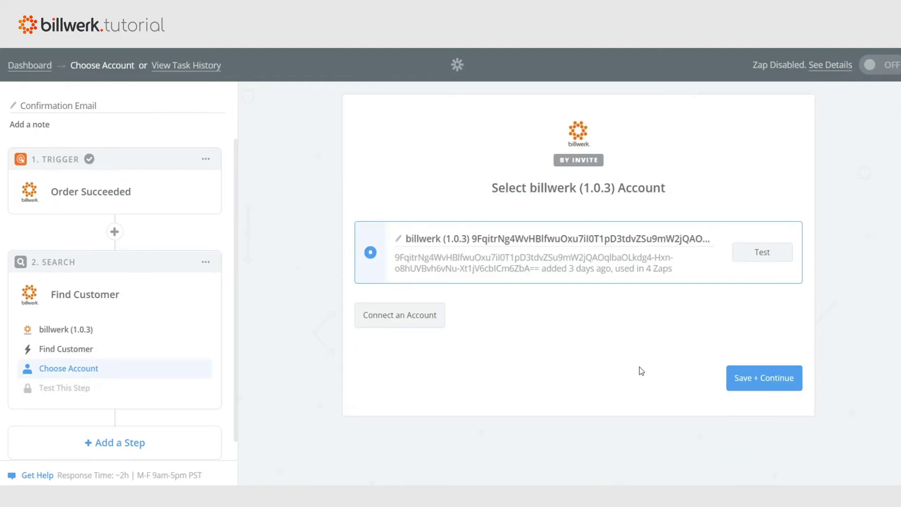
{"action": "left_click", "coordinate": [741, 385]}
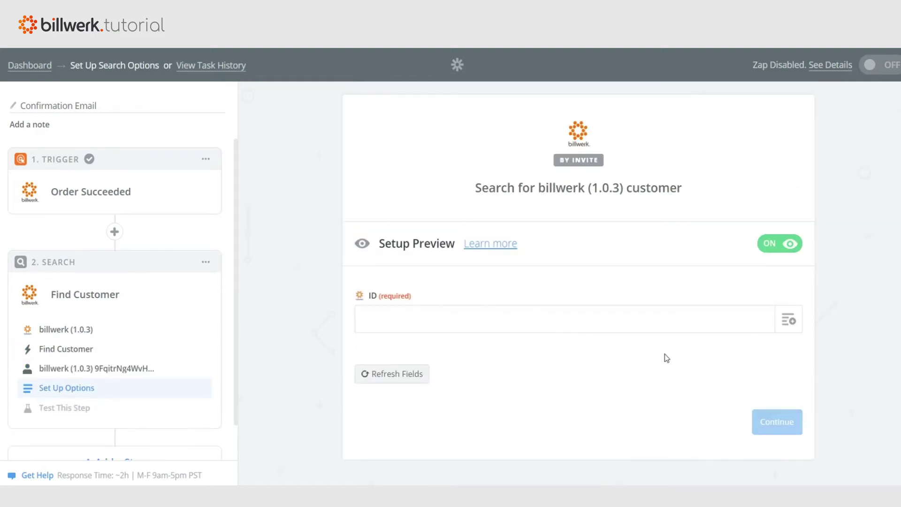
Map the search's ID field to Step 1's Customer ID
{"action": "left_click", "coordinate": [789, 320]}
{"action": "scroll", "coordinate": [561, 306], "scroll_direction": "down", "scroll_amount": 1}
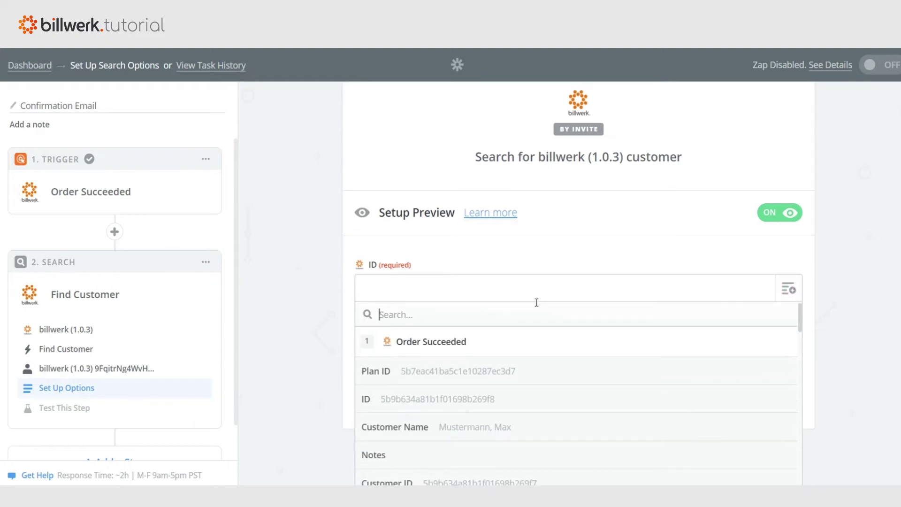
{"action": "scroll", "coordinate": [475, 366], "scroll_direction": "down", "scroll_amount": 3}
{"action": "left_click", "coordinate": [475, 365]}
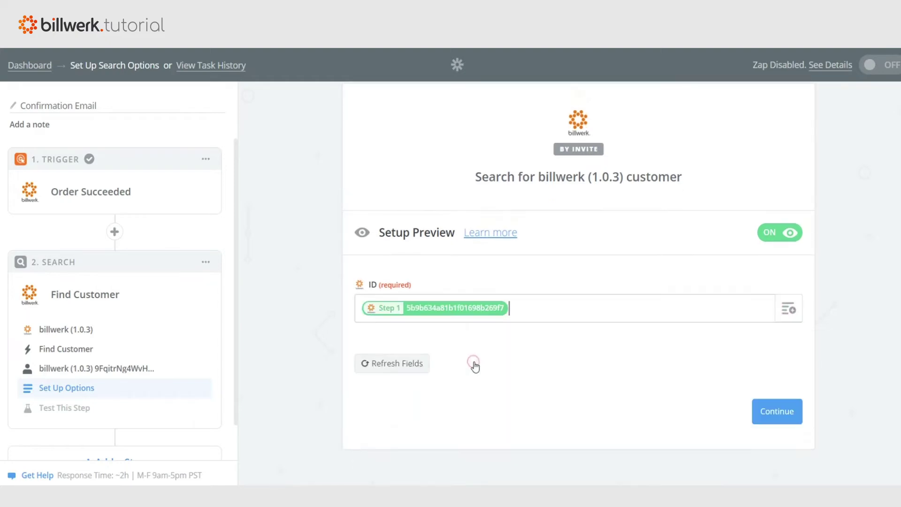
Confirm the search options and test Find Customer, fetching a sample customer
{"action": "left_click", "coordinate": [772, 411]}
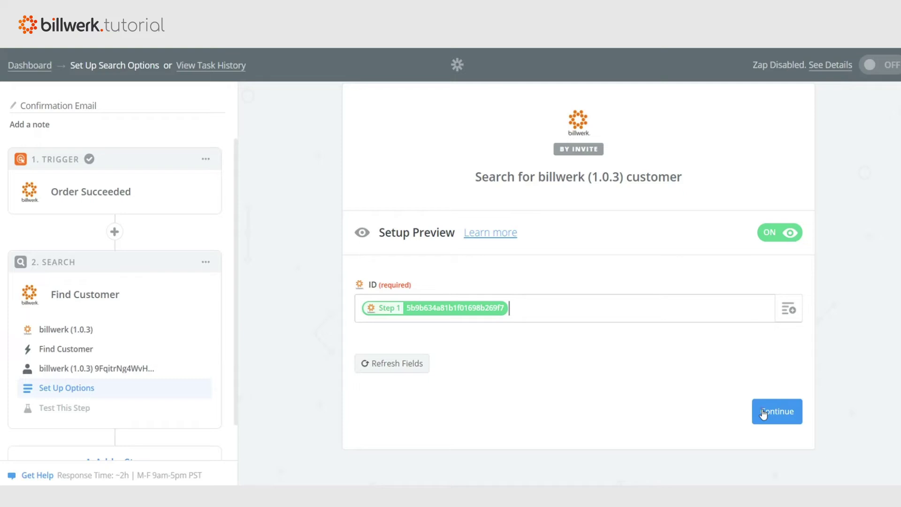
{"action": "scroll", "coordinate": [630, 372], "scroll_direction": "down", "scroll_amount": 1}
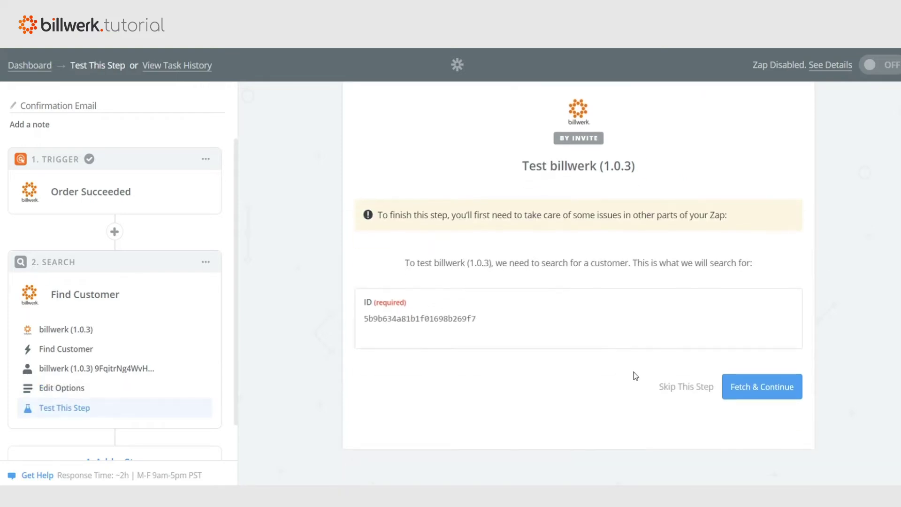
{"action": "left_click", "coordinate": [760, 396]}
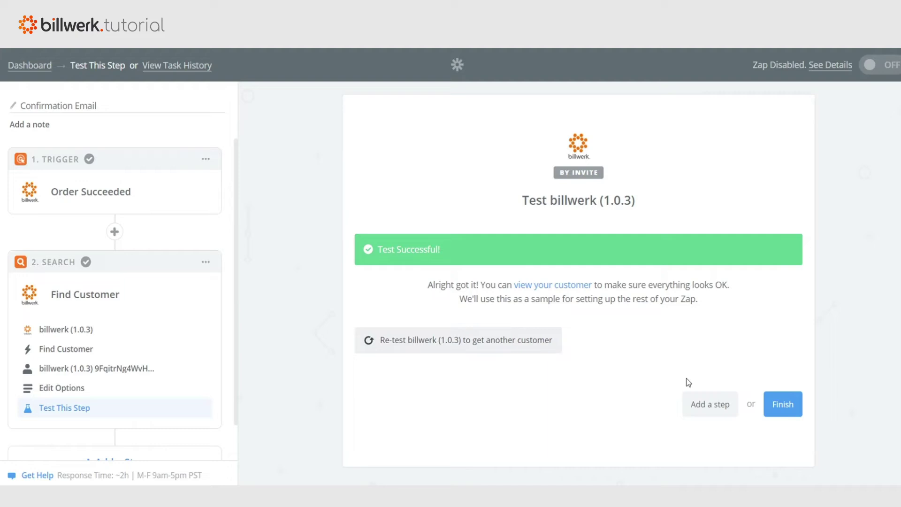
Add a third step using MailChimp Add/Update Subscriber with the connected MailChimp account
{"action": "left_click", "coordinate": [704, 408]}
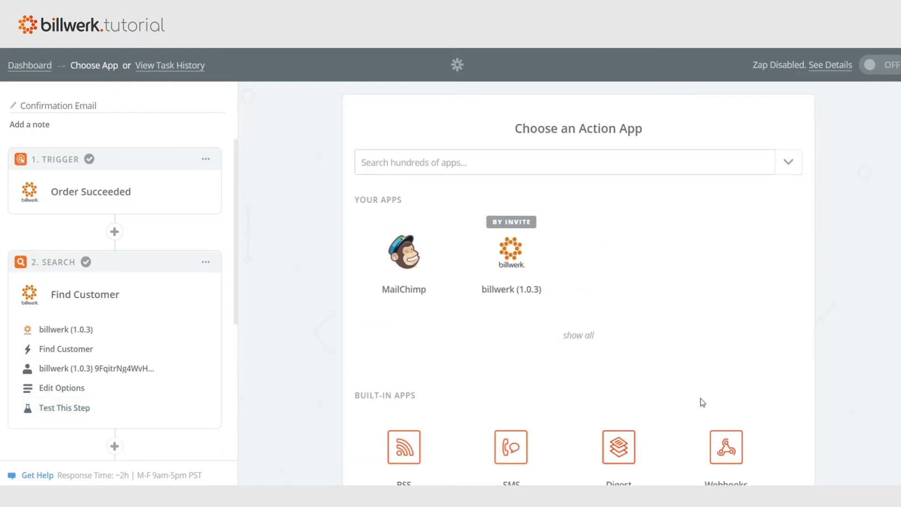
{"action": "left_click", "coordinate": [402, 268]}
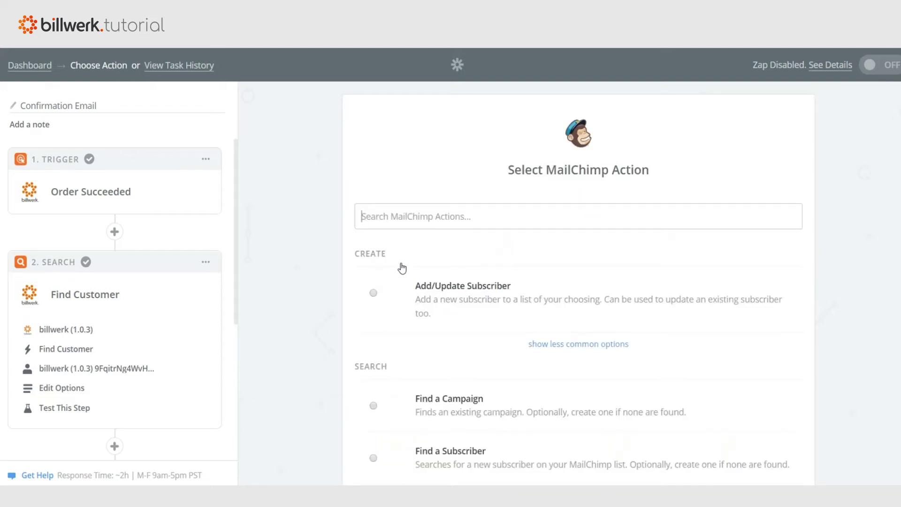
{"action": "left_click", "coordinate": [393, 298]}
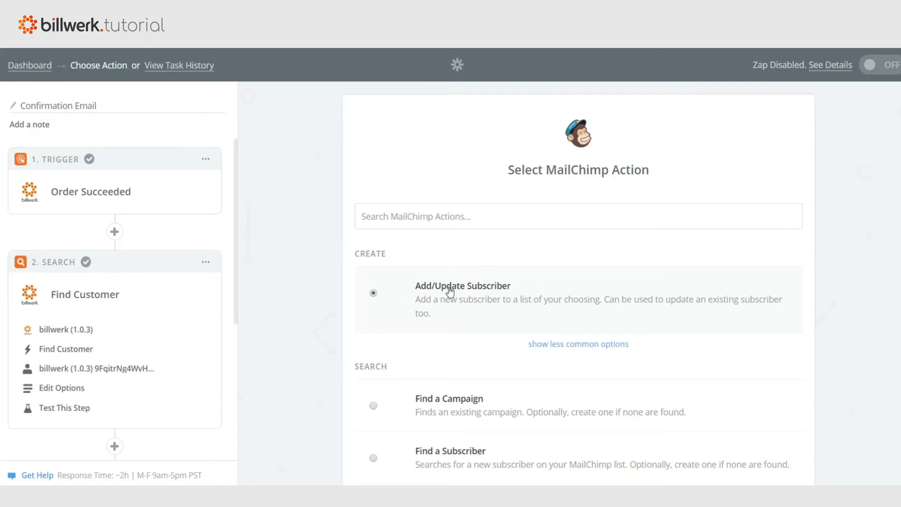
{"action": "scroll", "coordinate": [446, 294], "scroll_direction": "down", "scroll_amount": 3}
{"action": "left_click", "coordinate": [769, 420]}
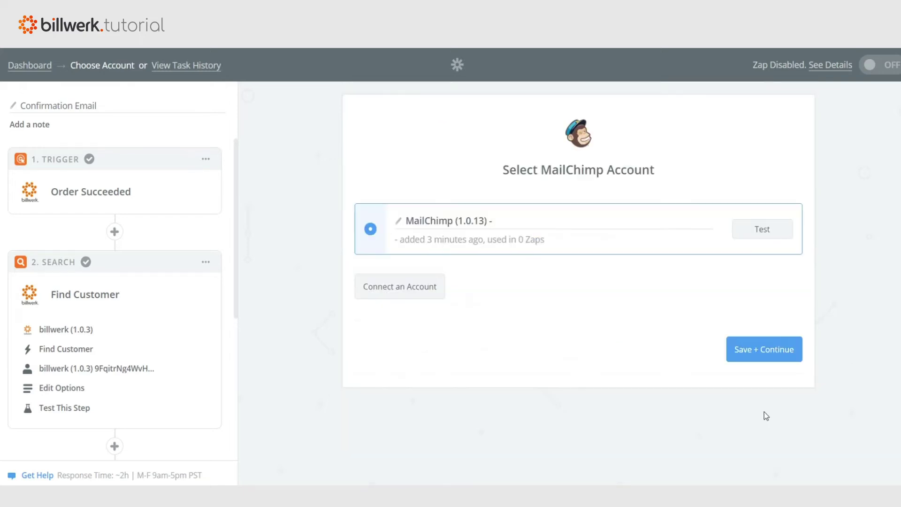
{"action": "left_click", "coordinate": [746, 351]}
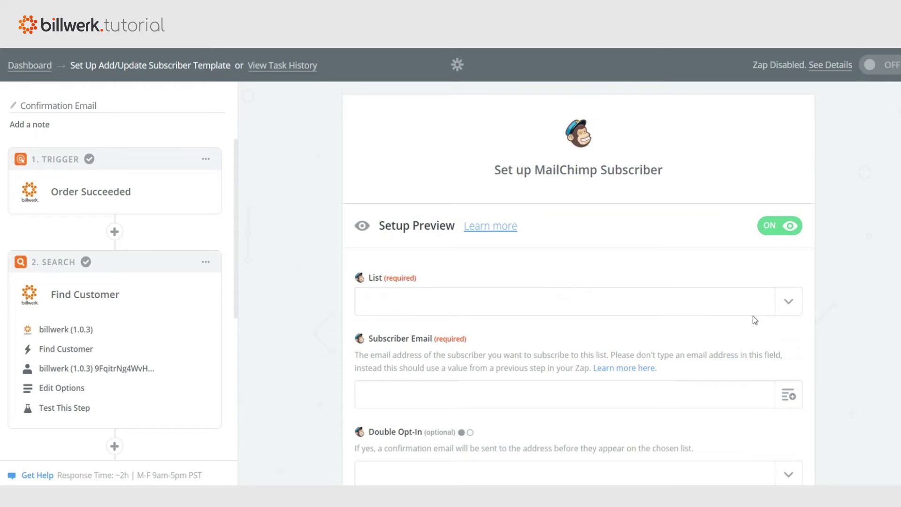
Choose the billwerk contracts list and map Subscriber Email to Find Customer's EmailAddress
{"action": "left_click", "coordinate": [788, 305]}
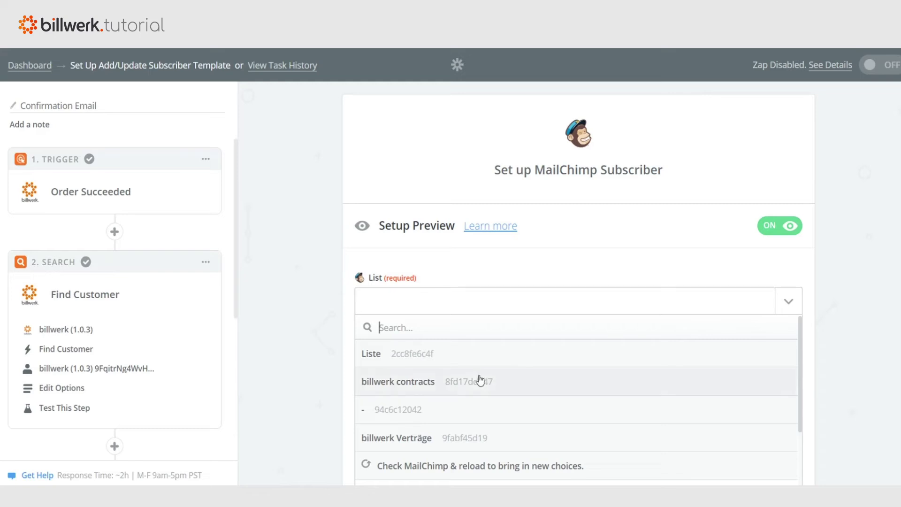
{"action": "left_click", "coordinate": [458, 386]}
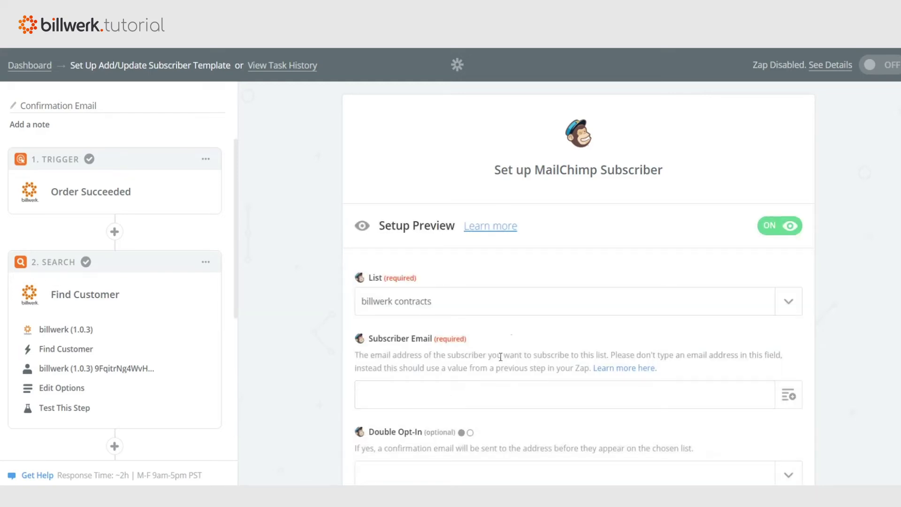
{"action": "scroll", "coordinate": [518, 335], "scroll_direction": "down", "scroll_amount": 3}
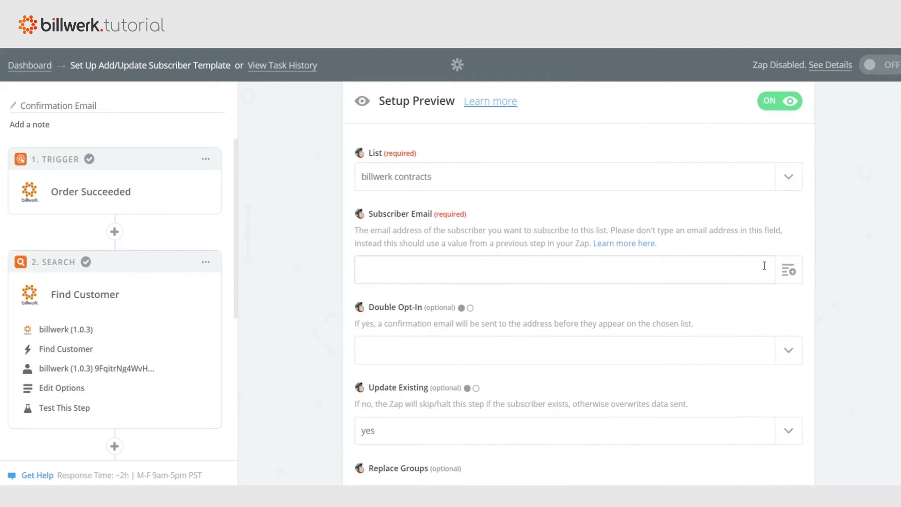
{"action": "left_click", "coordinate": [788, 270]}
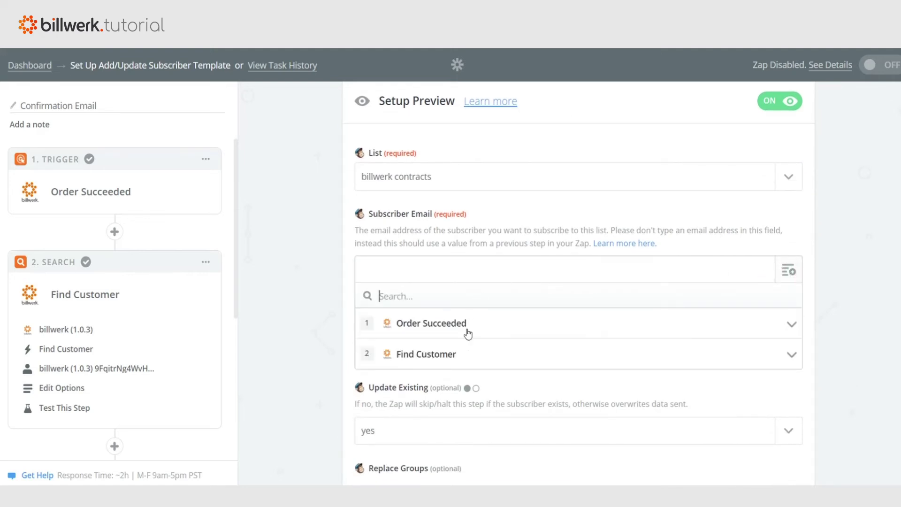
{"action": "left_click", "coordinate": [446, 355]}
{"action": "left_click", "coordinate": [452, 423]}
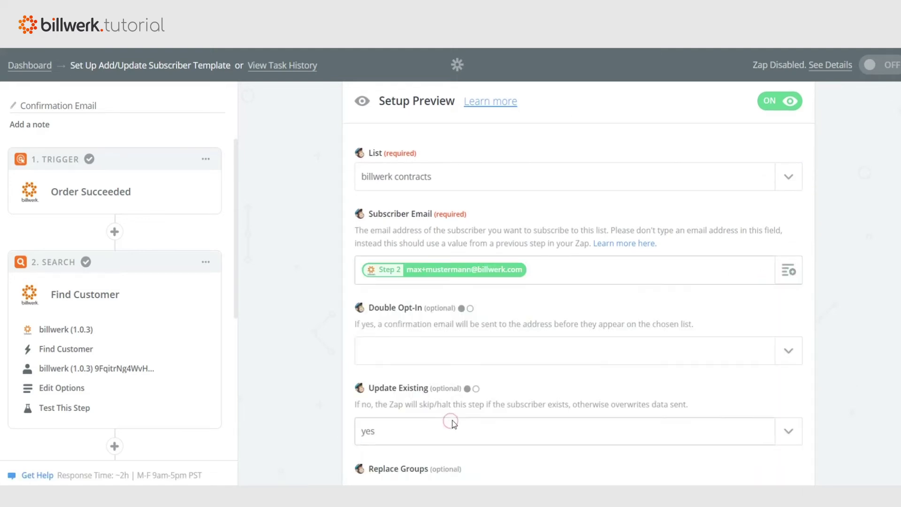
Set Double Opt-In to no
{"action": "left_click", "coordinate": [781, 359]}
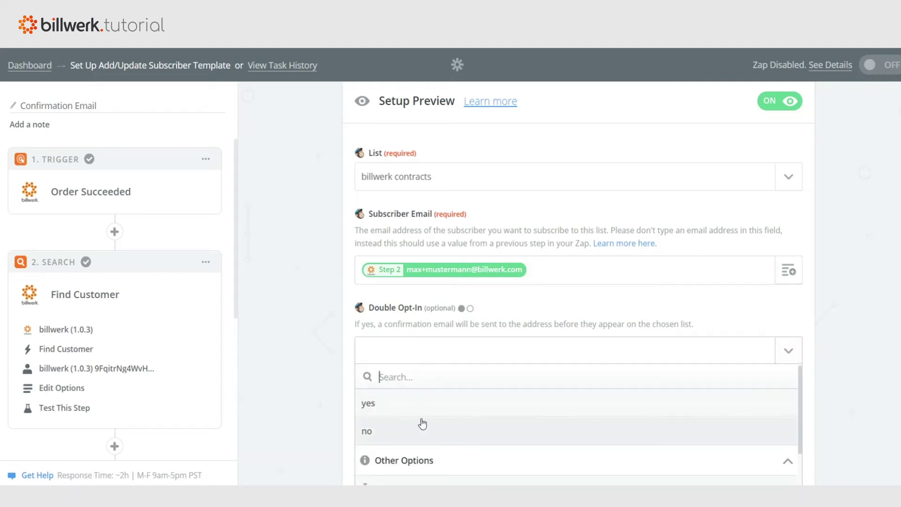
{"action": "left_click", "coordinate": [413, 428]}
{"action": "scroll", "coordinate": [551, 366], "scroll_direction": "down", "scroll_amount": 3}
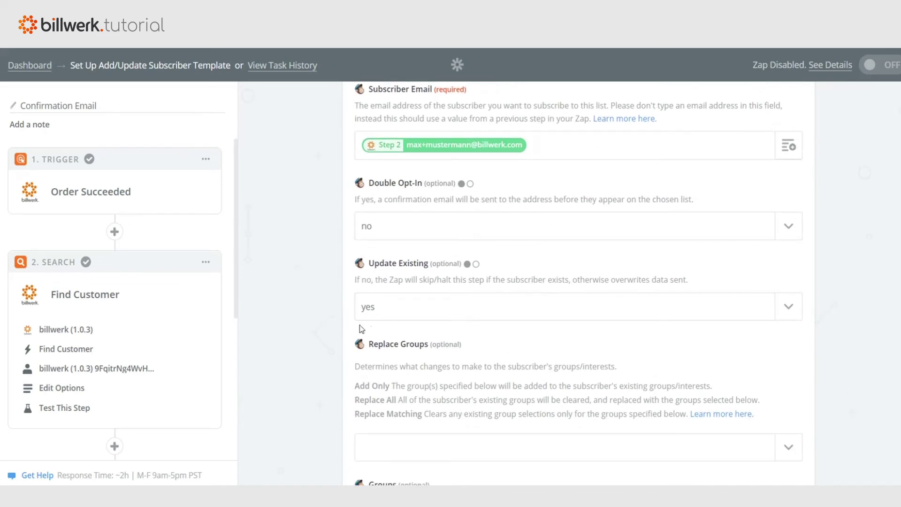
{"action": "scroll", "coordinate": [420, 324], "scroll_direction": "down", "scroll_amount": 4}
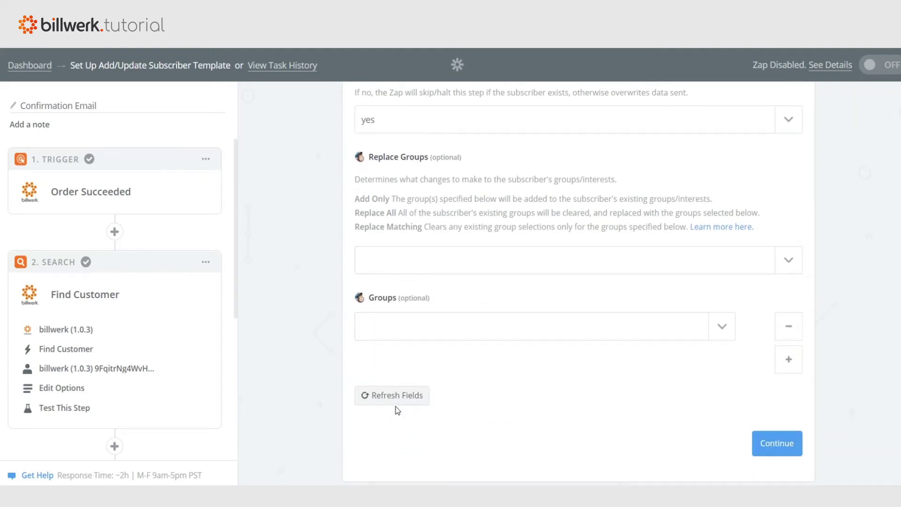
Refresh the fields and map First Name, Last Name and Address to Find Customer values
{"action": "left_click", "coordinate": [401, 399]}
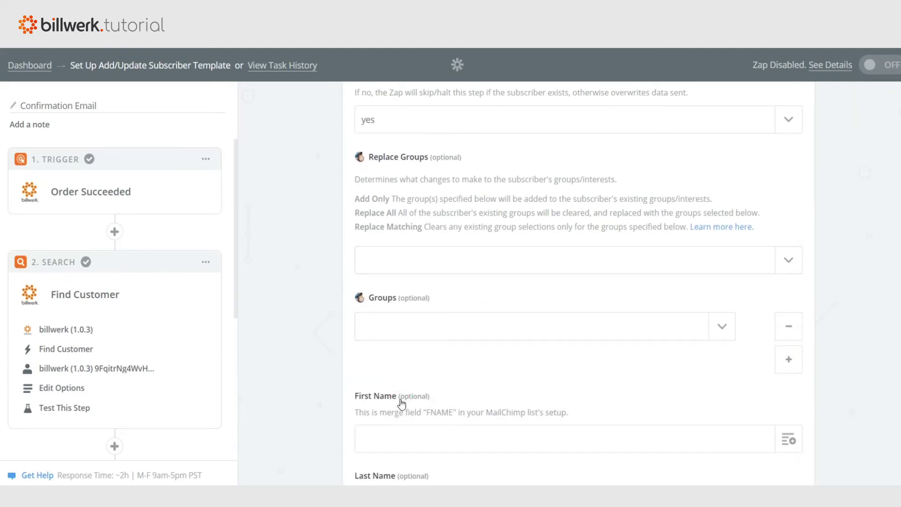
{"action": "scroll", "coordinate": [430, 342], "scroll_direction": "down", "scroll_amount": 5}
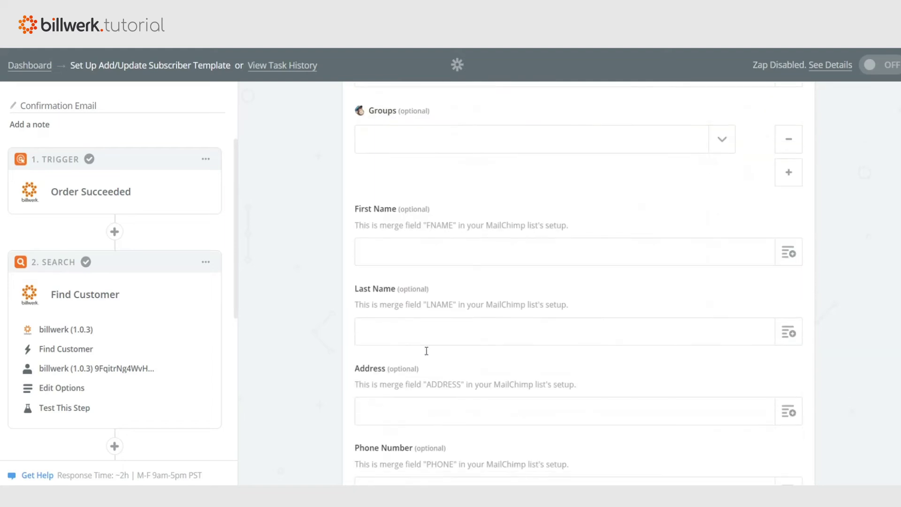
{"action": "left_click", "coordinate": [788, 189]}
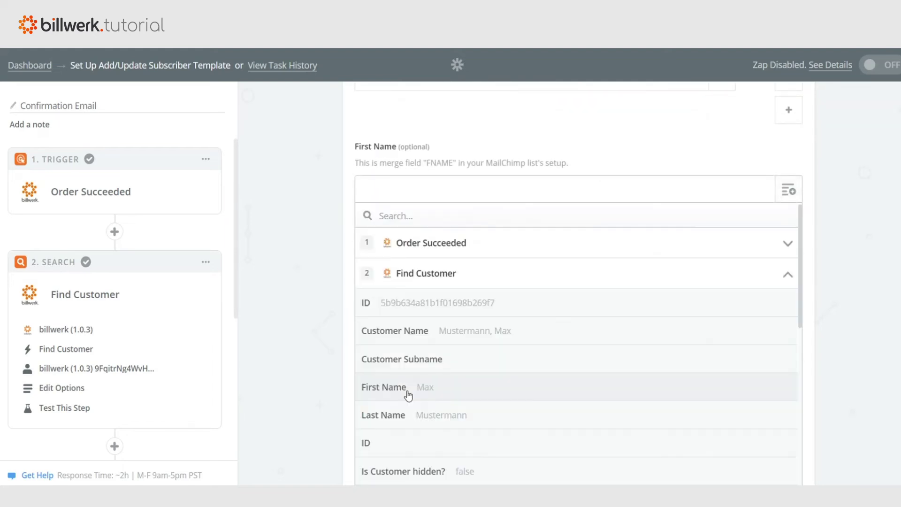
{"action": "left_click", "coordinate": [407, 395]}
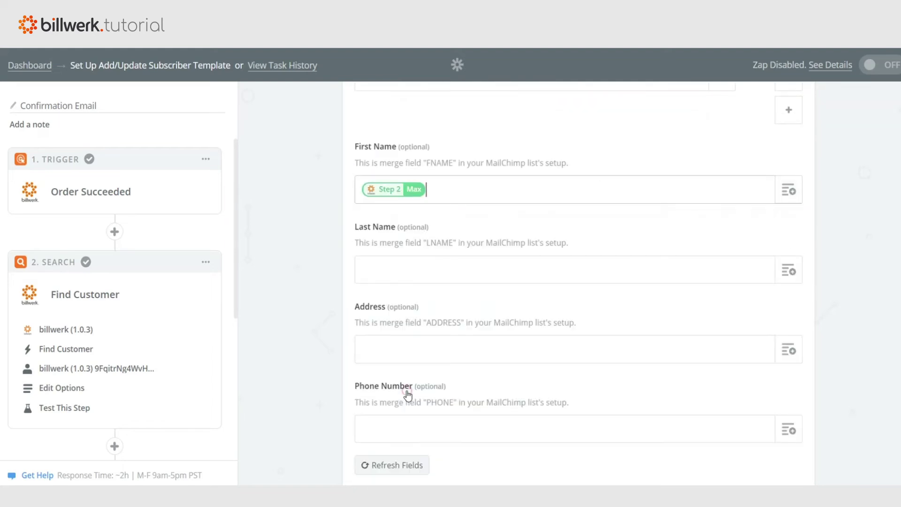
{"action": "left_click", "coordinate": [788, 271]}
{"action": "left_click", "coordinate": [407, 431]}
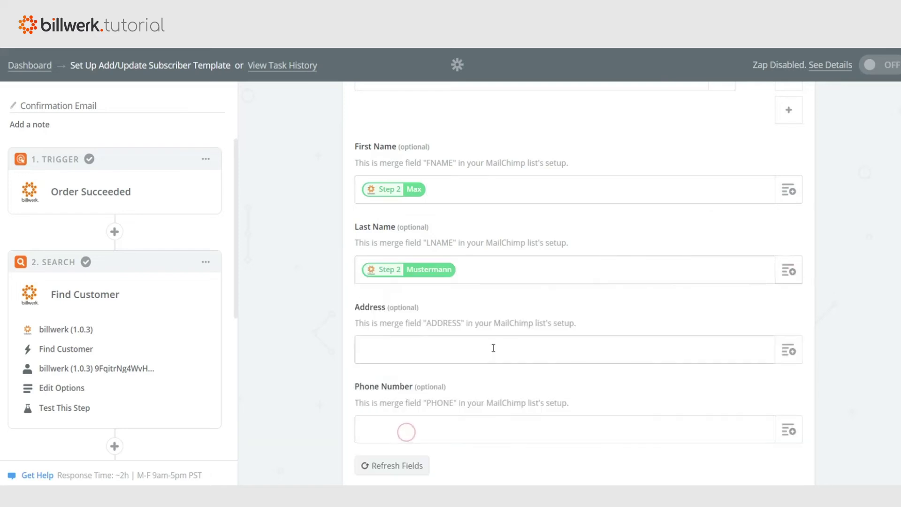
{"action": "scroll", "coordinate": [480, 375], "scroll_direction": "down", "scroll_amount": 1}
{"action": "left_click", "coordinate": [416, 434]}
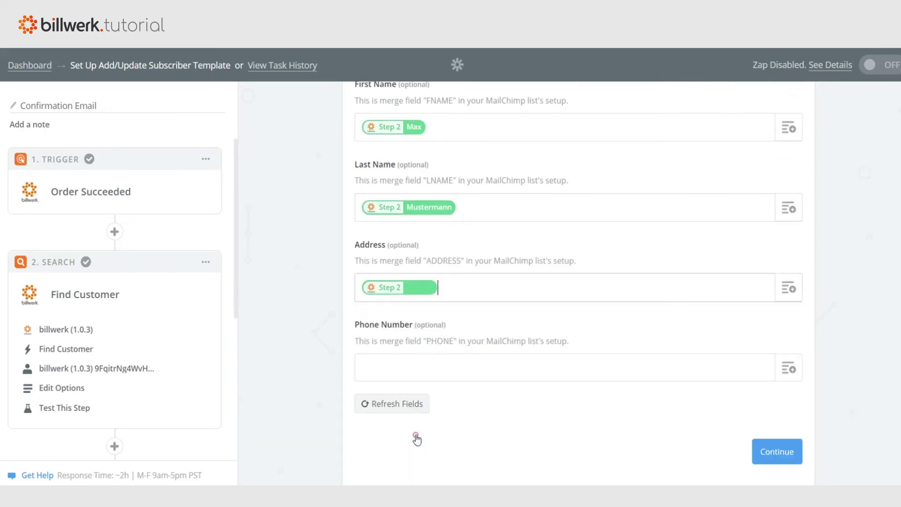
Send a test subscriber to MailChimp, finish the Order Confirmation Zap, and switch it ON
{"action": "left_click", "coordinate": [775, 451]}
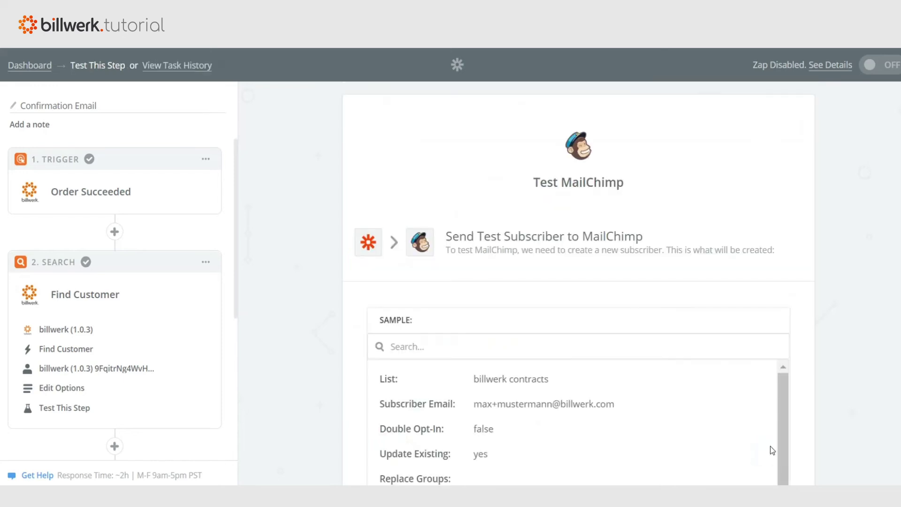
{"action": "scroll", "coordinate": [841, 334], "scroll_direction": "down", "scroll_amount": 8}
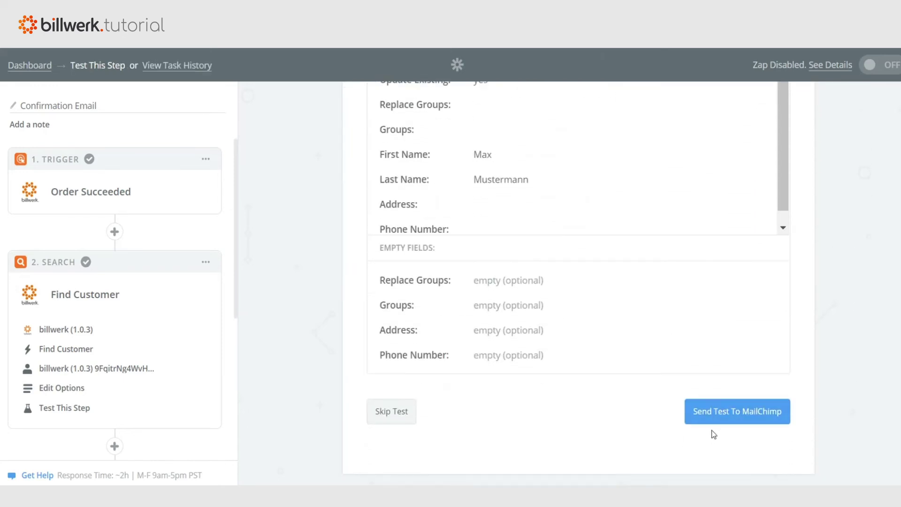
{"action": "left_click", "coordinate": [722, 416]}
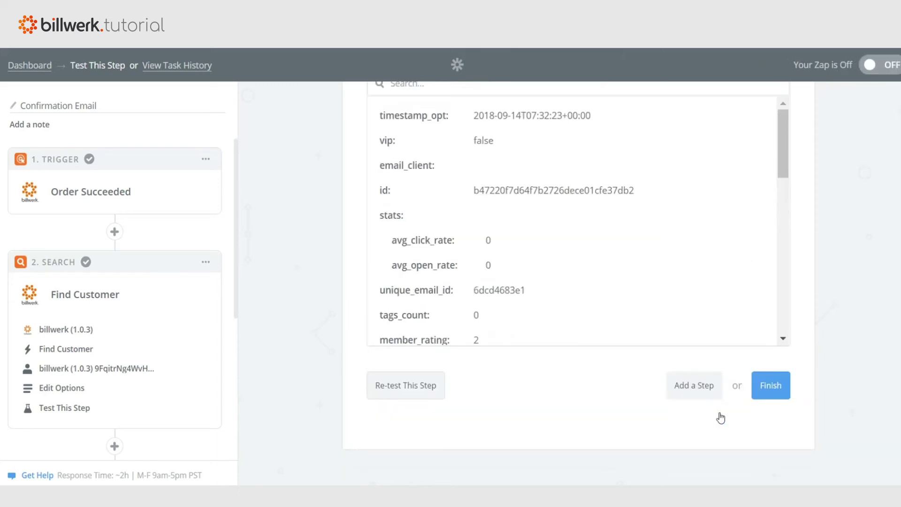
{"action": "left_click", "coordinate": [772, 387]}
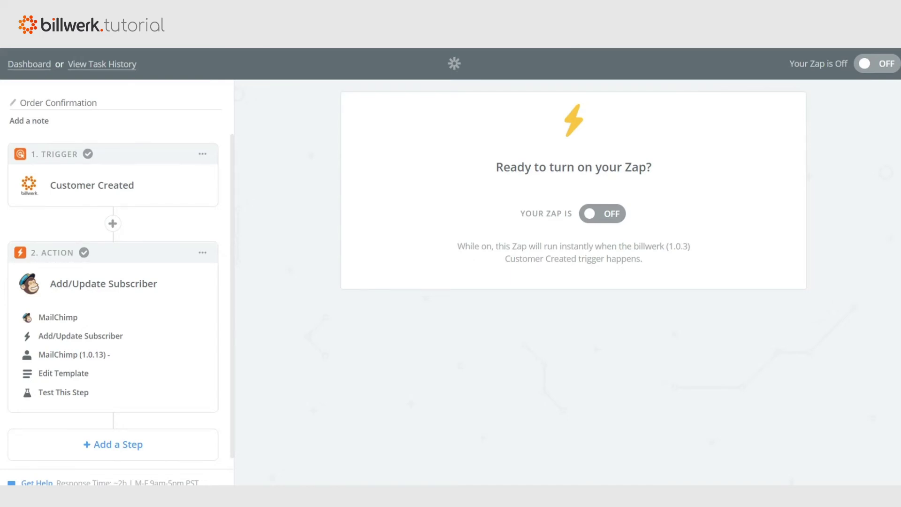
{"action": "left_click", "coordinate": [592, 214]}
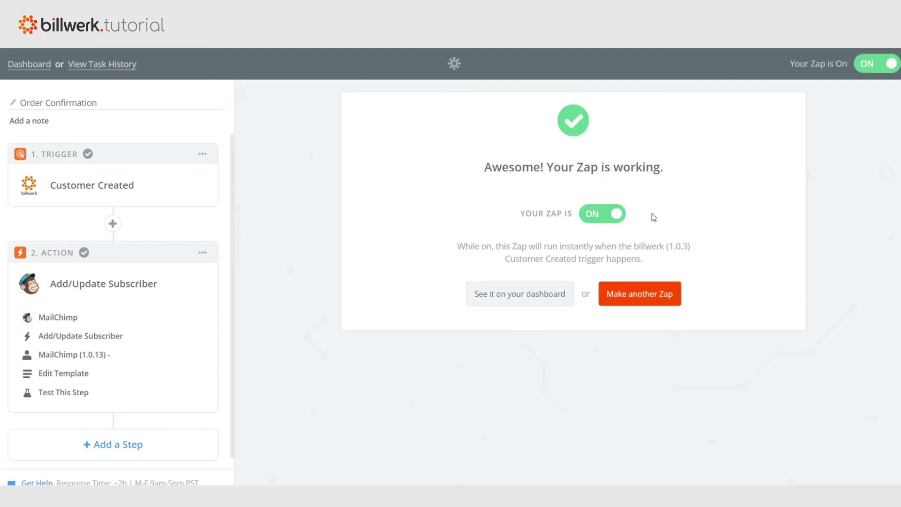